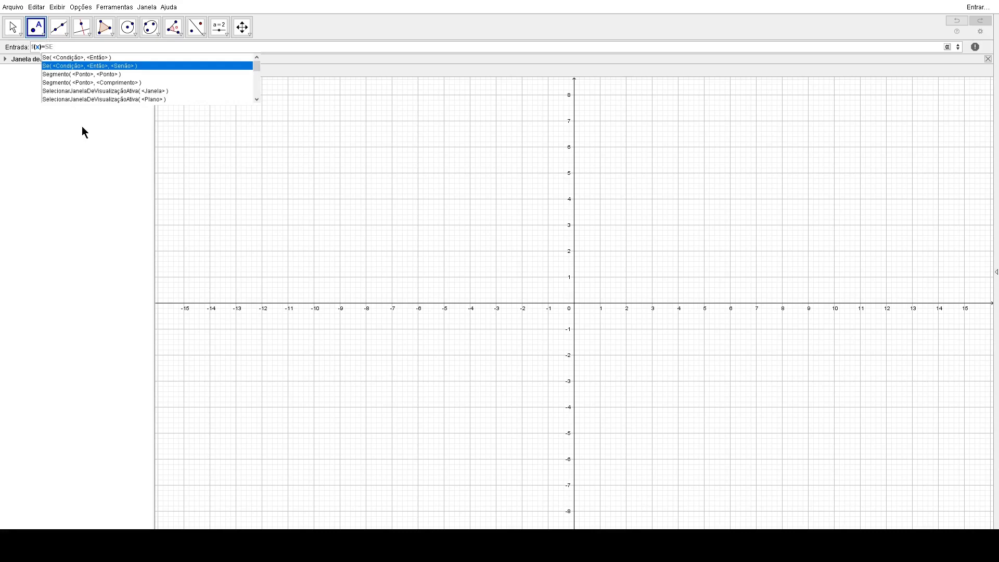
# Use the three-argument Se command in f(x), with condition x<-1 and result -3.
pyautogui.press('Return')
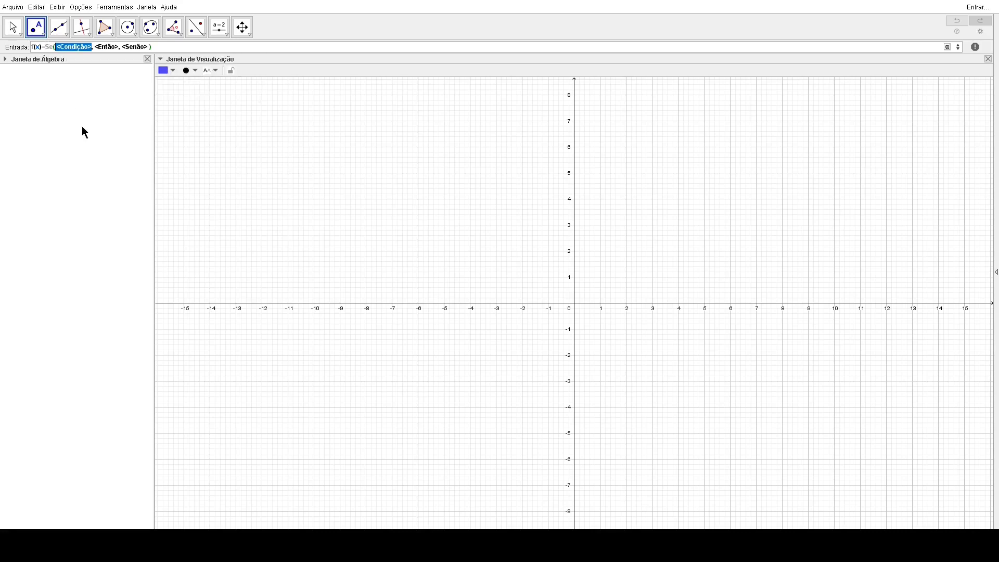
pyautogui.write('x<-1')
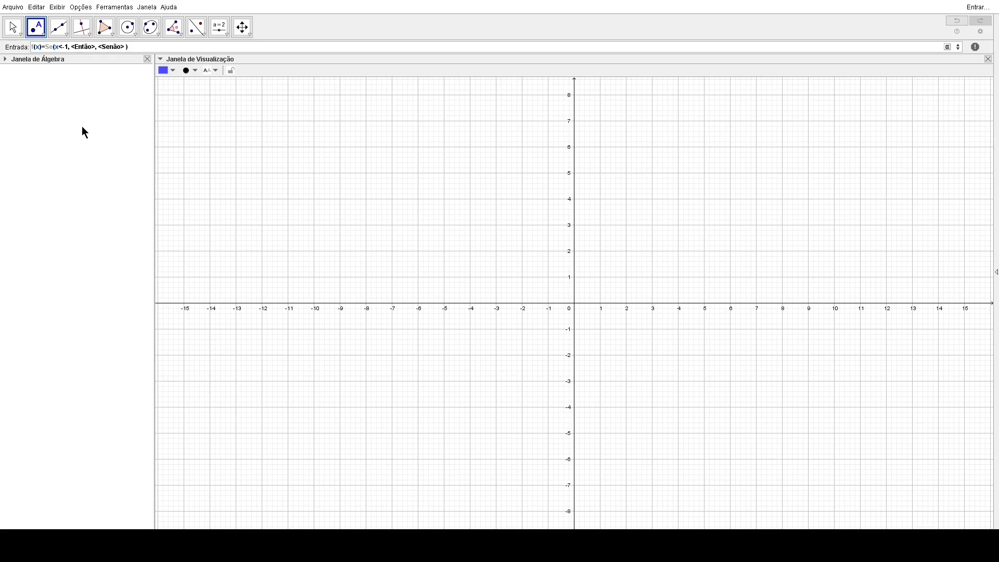
pyautogui.press('Tab')
pyautogui.write('-3')
pyautogui.press('Tab')
# Nest a three-argument Se in the else part of f(x), giving 1 for -1≤x<3 and 5 otherwise.
pyautogui.write('Se')
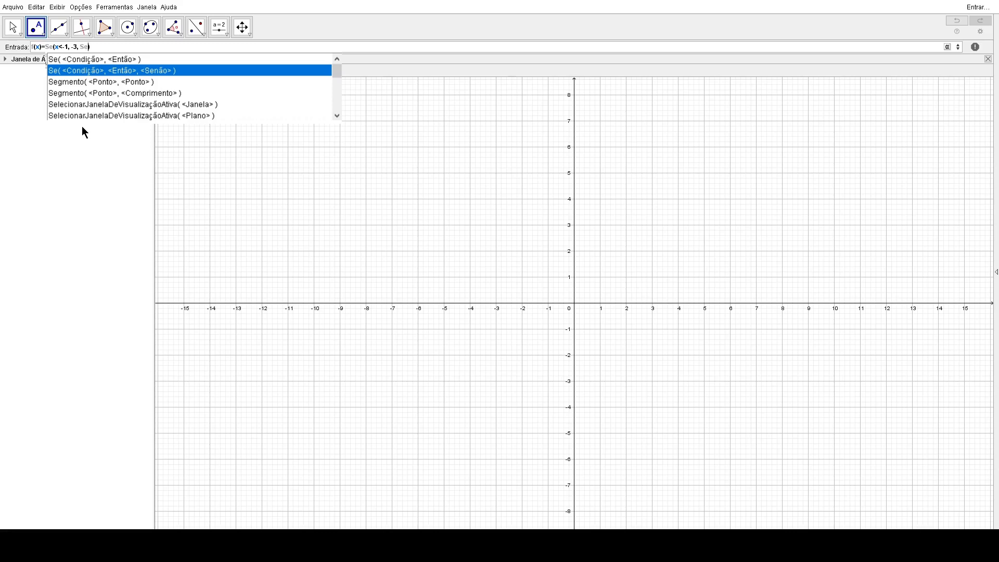
pyautogui.press('Return')
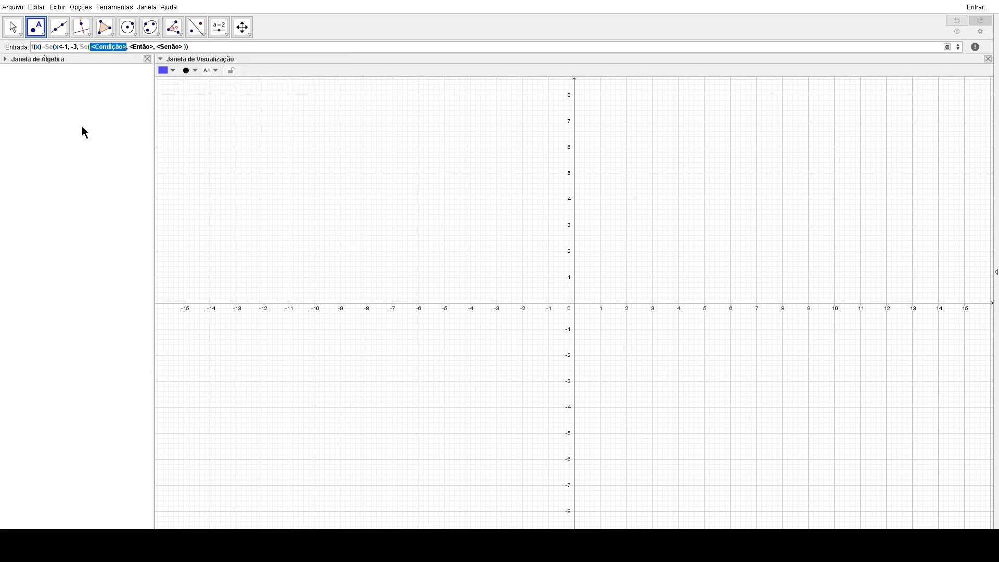
pyautogui.write('-1')
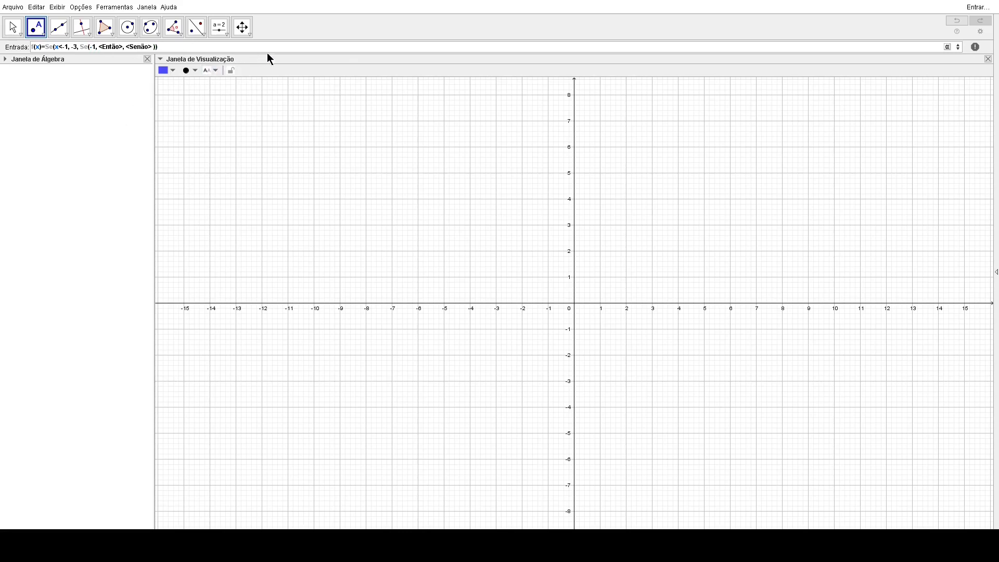
pyautogui.click(948, 47)
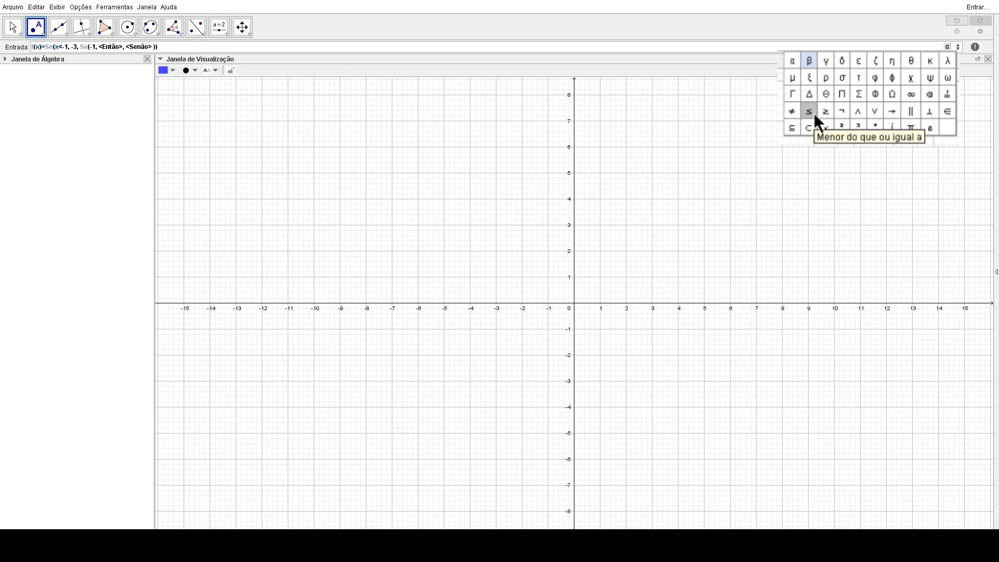
pyautogui.click(809, 111)
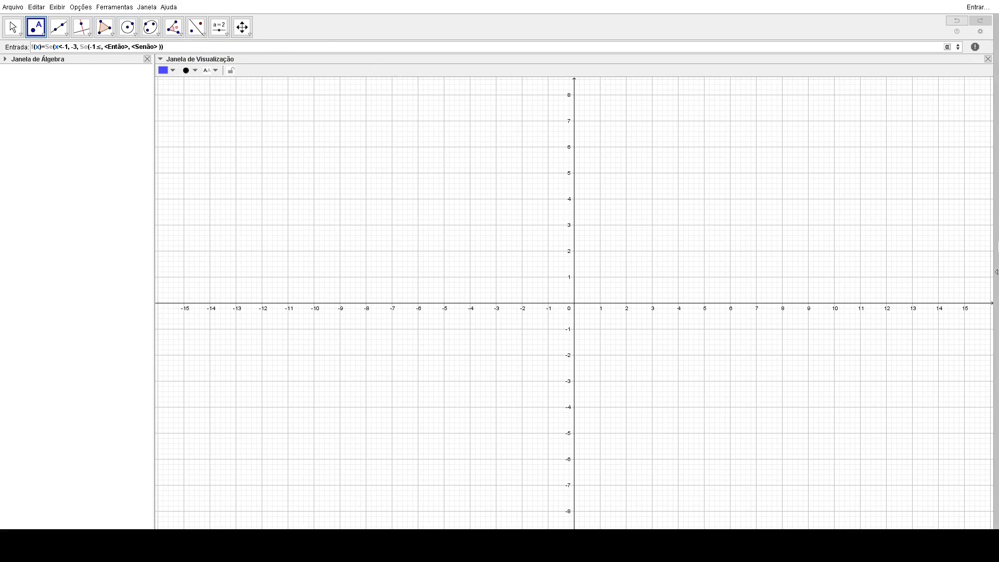
pyautogui.write('x<3')
pyautogui.press('Tab')
pyautogui.write('1')
pyautogui.press('Tab')
pyautogui.write('5')
# Create the function f(x) and shift its label f slightly along the y = -3 segment.
pyautogui.press('Return')
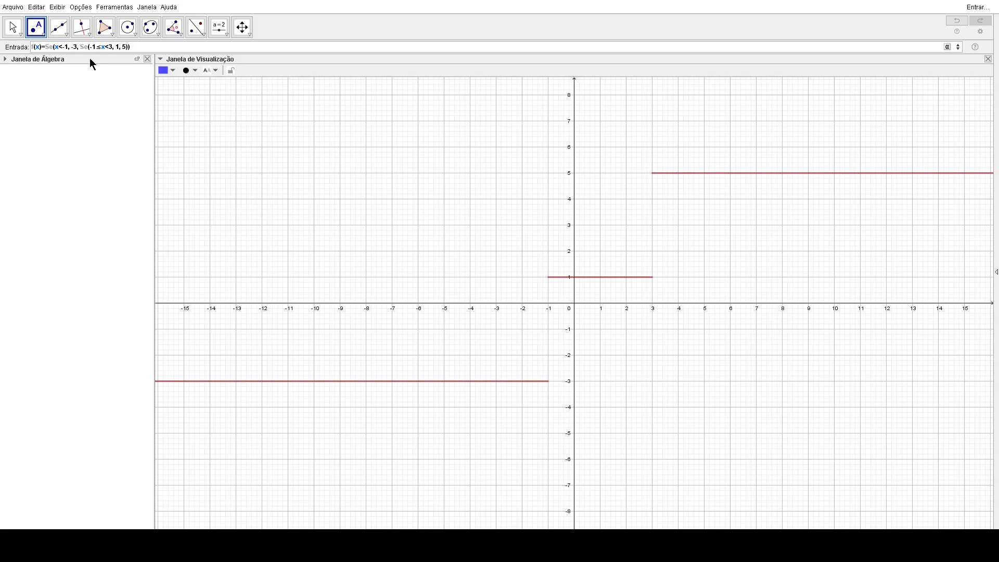
pyautogui.press('Return')
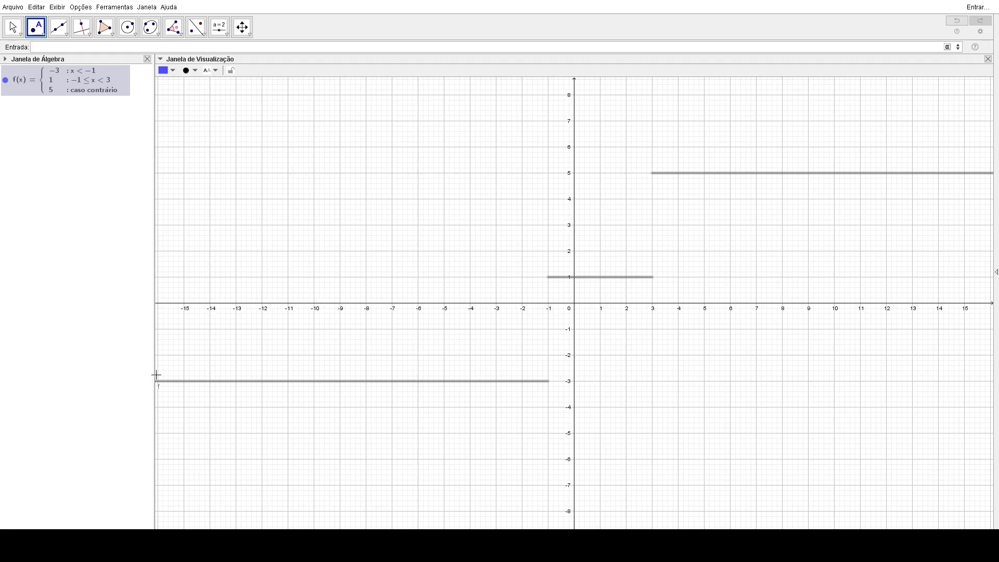
pyautogui.press('Escape')
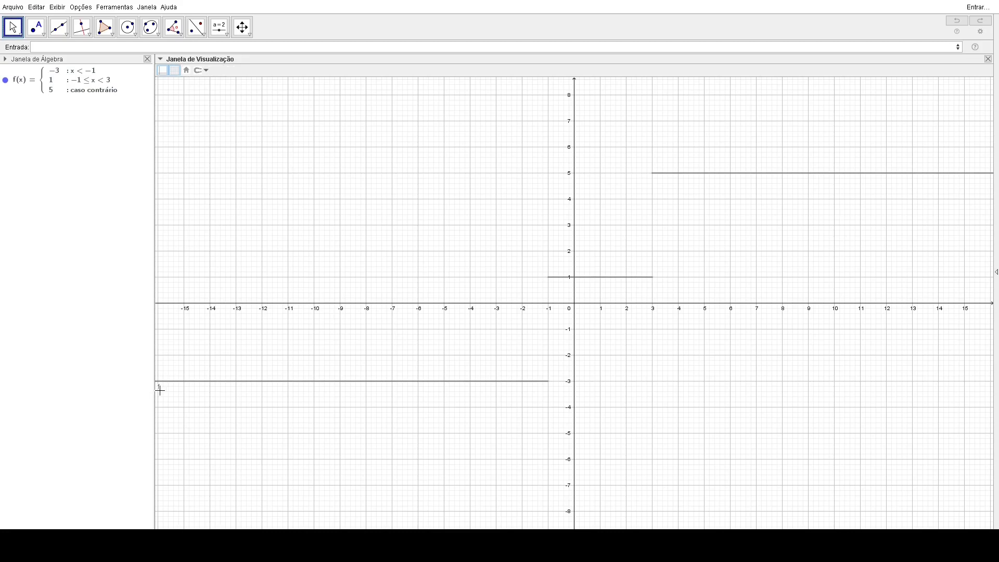
pyautogui.moveTo(159, 385); pyautogui.dragTo(169, 391)
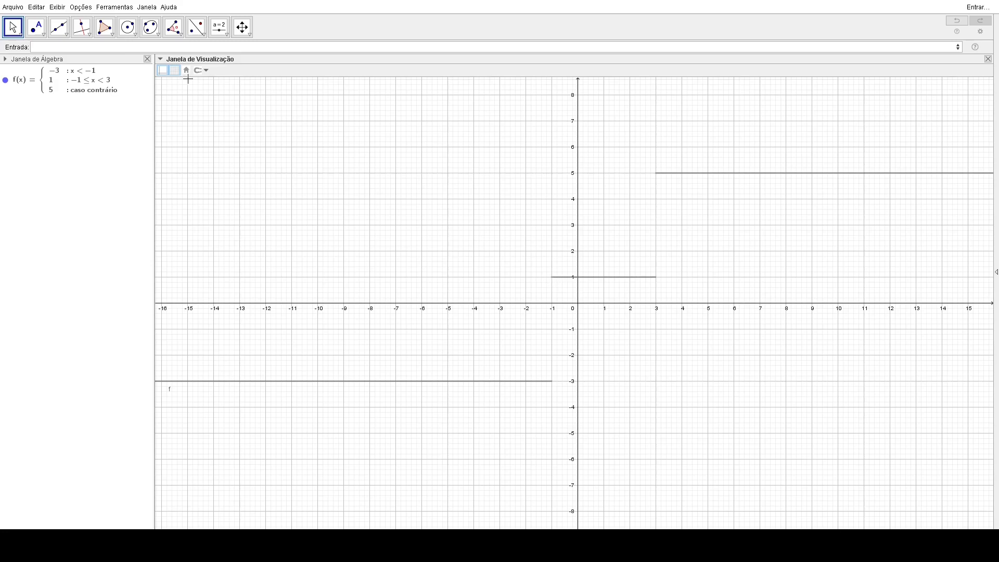
# Place a point at (-1, 1) on the start of the middle segment, hide its label and colour it dark green (Verde Escuro).
pyautogui.click(41, 34)
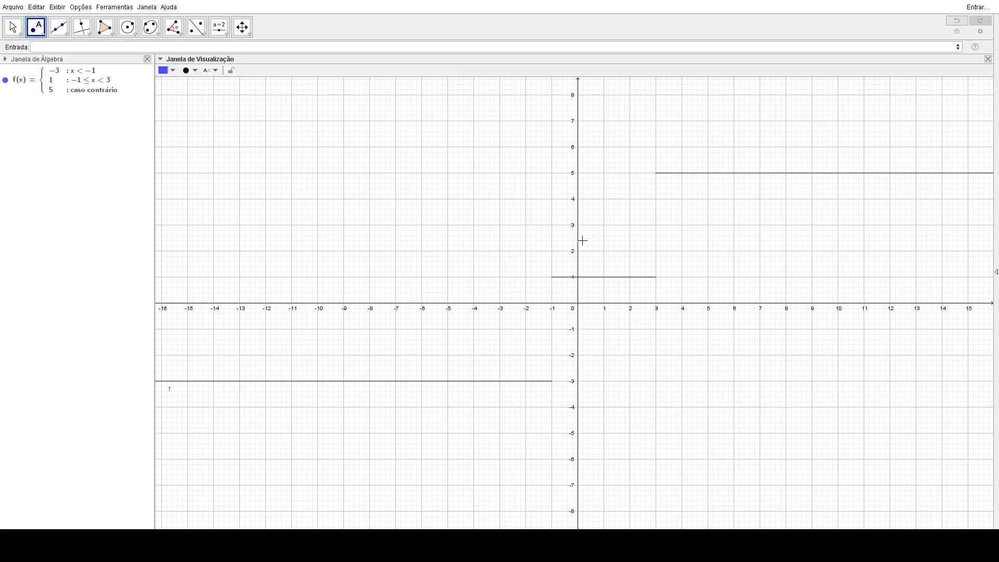
pyautogui.click(554, 284)
pyautogui.rightClick(555, 276)
pyautogui.click(172, 71)
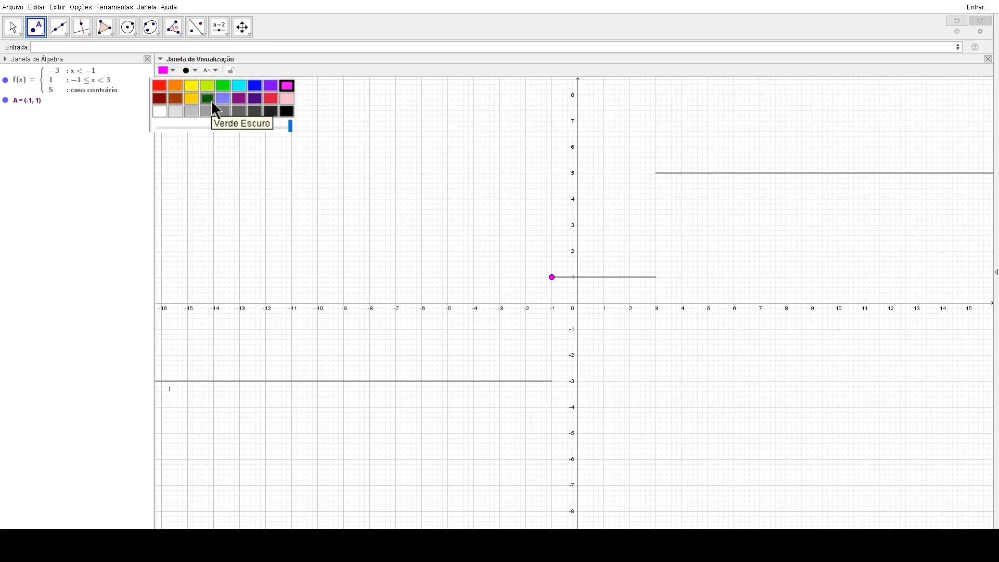
pyautogui.click(212, 102)
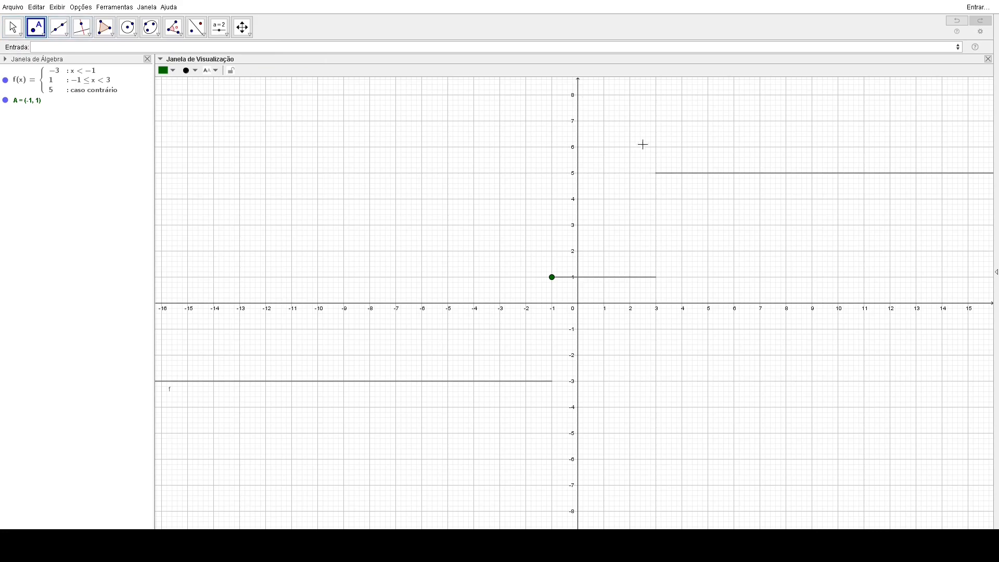
# Place a point at (3, 5) on the start of the upper segment and hide its label.
pyautogui.click(656, 173)
pyautogui.rightClick(656, 174)
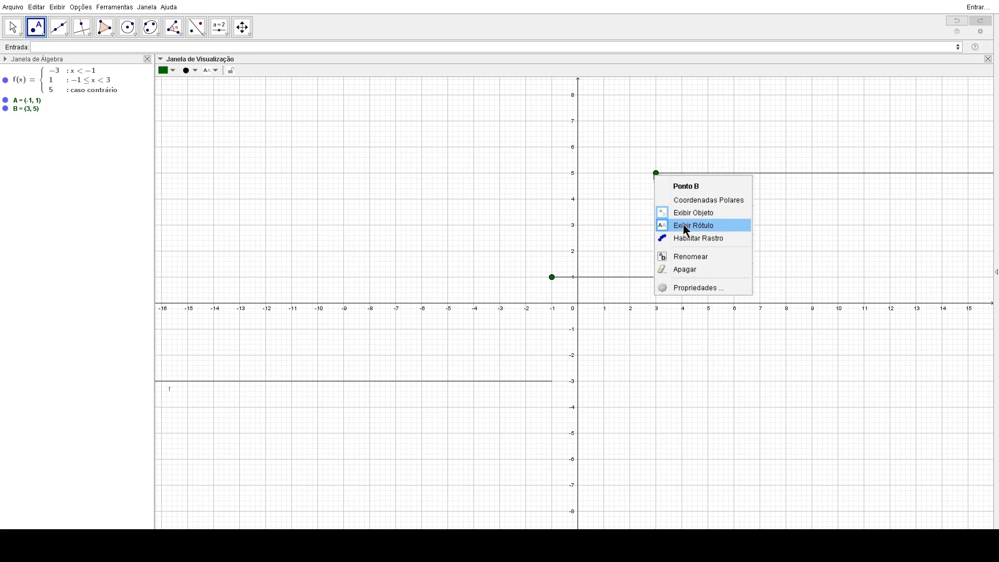
pyautogui.click(687, 231)
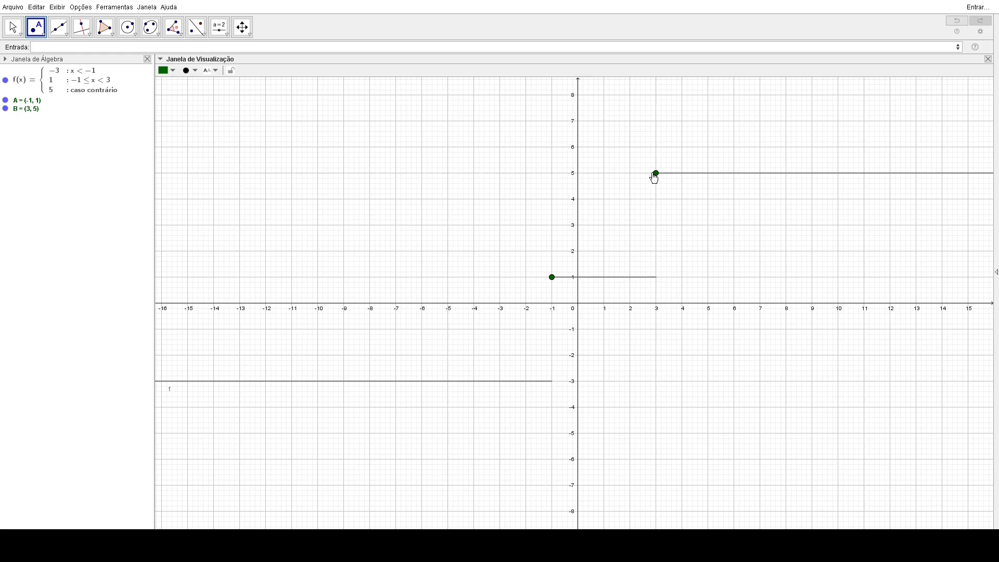
# Hide the function f(x) and points A and B from the graph.
pyautogui.click(5, 80)
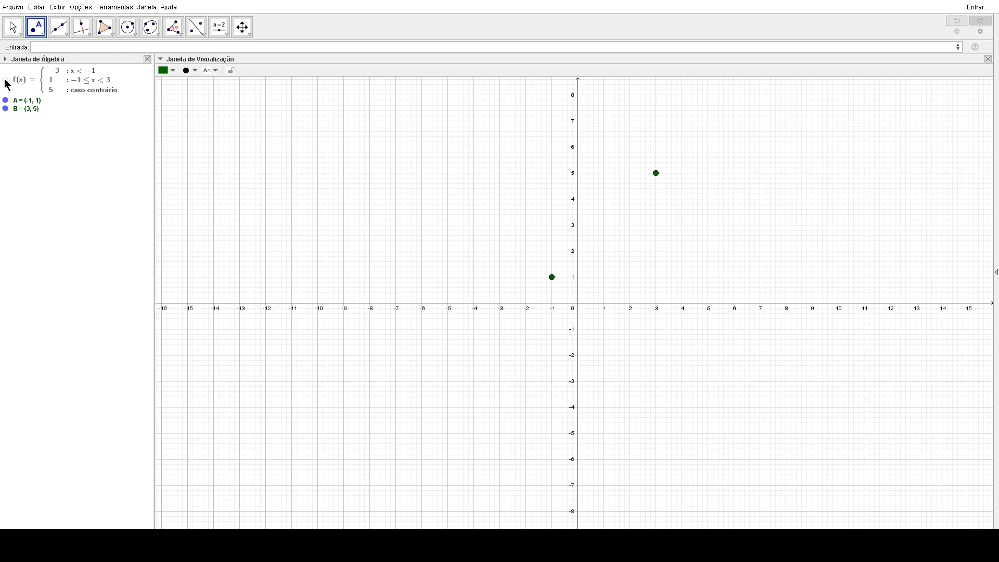
pyautogui.click(5, 101)
pyautogui.click(5, 109)
# Start defining g(x) with the three-argument Se command (condition, then, else).
pyautogui.click(52, 47)
pyautogui.write('g(x)=')
pyautogui.write('se')
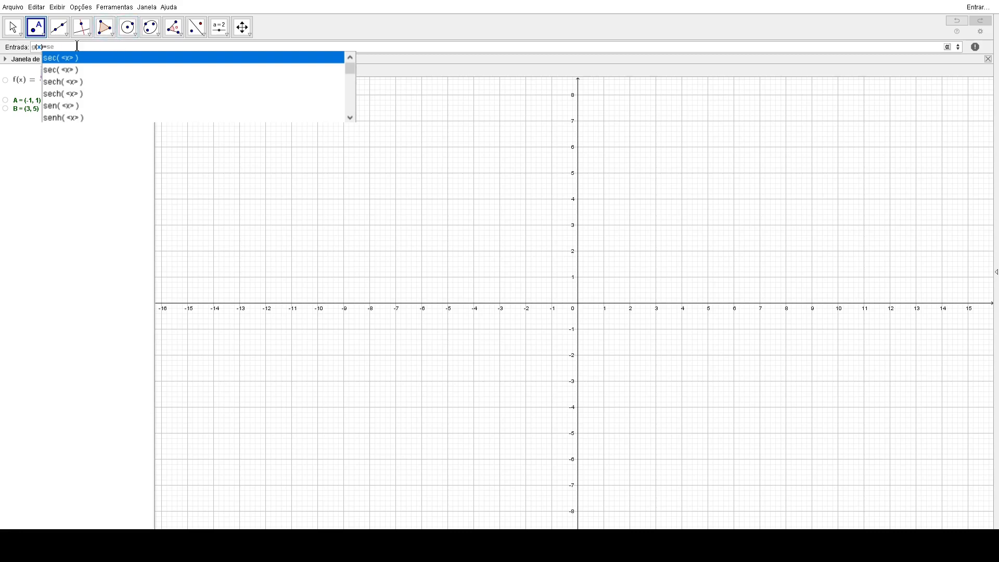
pyautogui.press('BackSpace')
pyautogui.press('BackSpace')
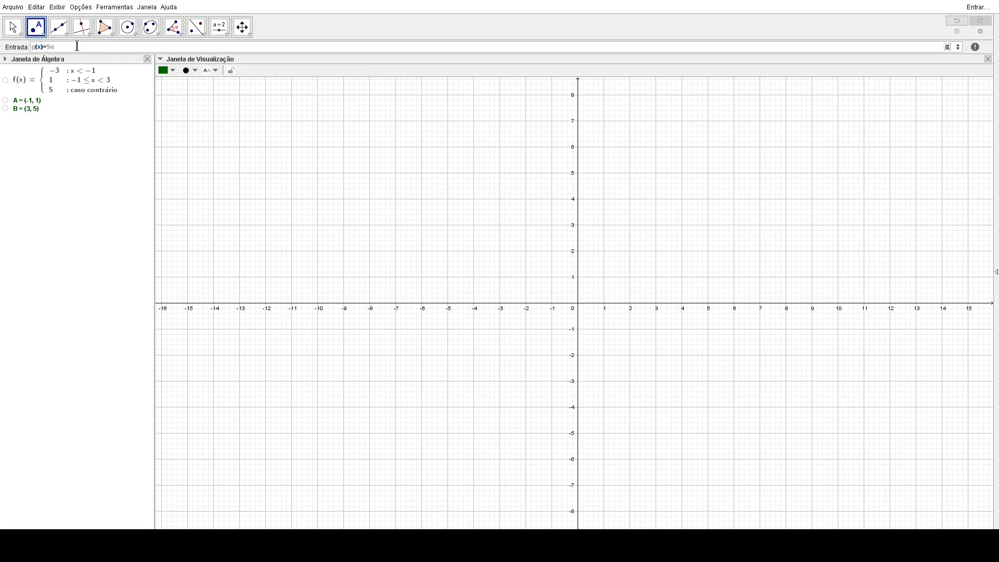
pyautogui.write('Se')
pyautogui.press('Return')
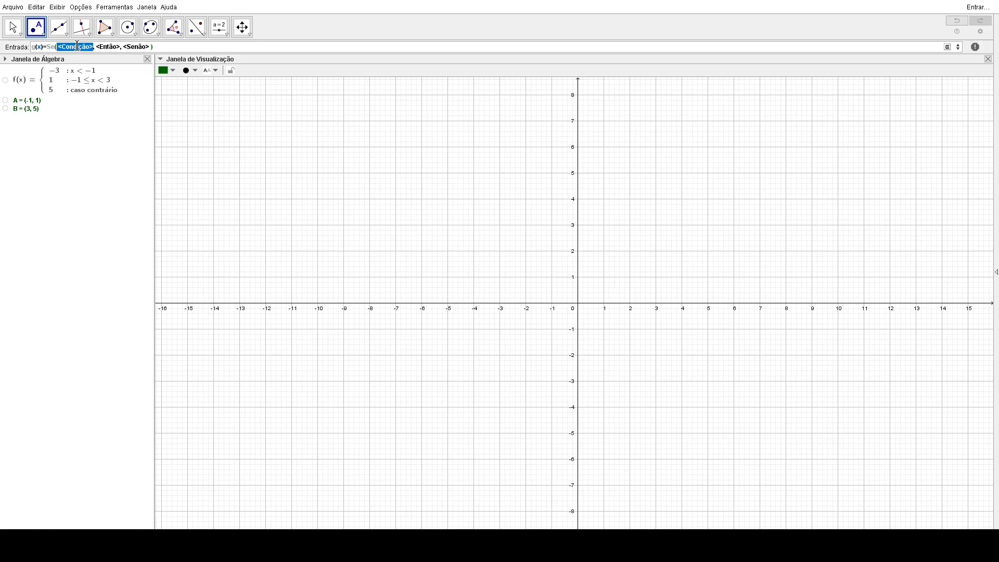
# Complete and create g(x), giving -x for x<0 and x otherwise.
pyautogui.write('x')
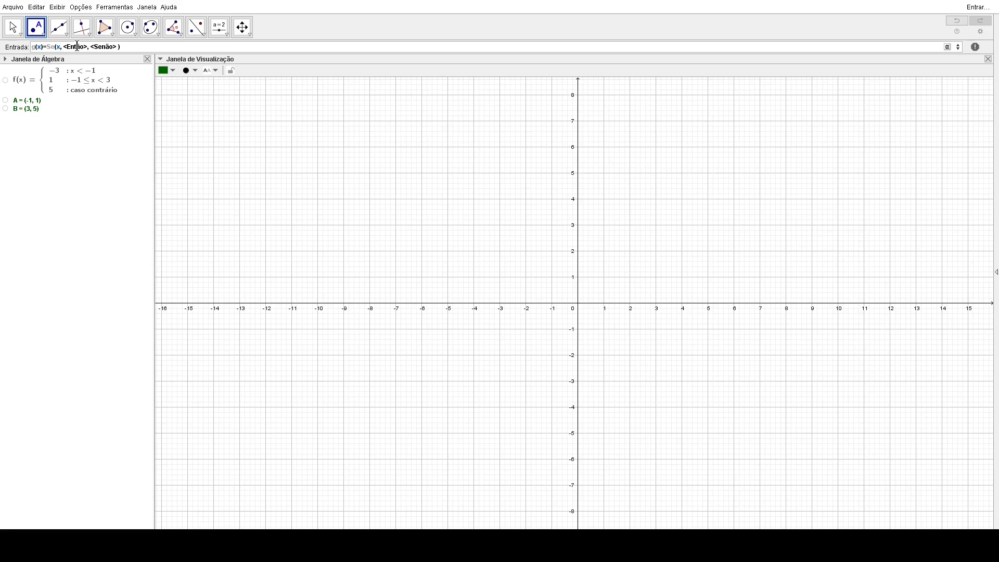
pyautogui.write('<0')
pyautogui.click(77, 47)
pyautogui.write('-x')
pyautogui.press('Tab')
pyautogui.write('x')
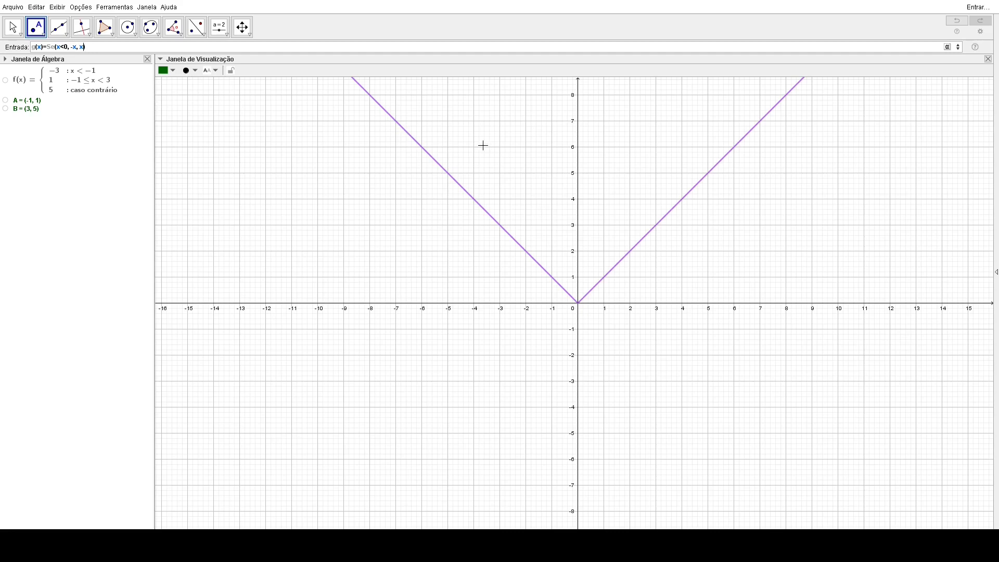
pyautogui.press('Return')
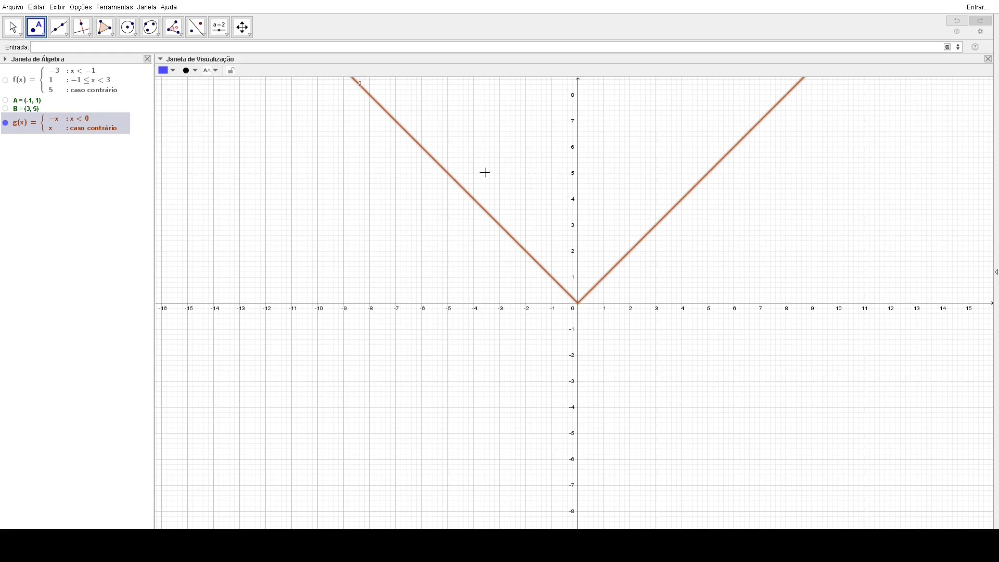
# Hide g(x) and start h(x) with a three-argument Se command giving x+1 for x<-4.
pyautogui.click(5, 124)
pyautogui.click(41, 48)
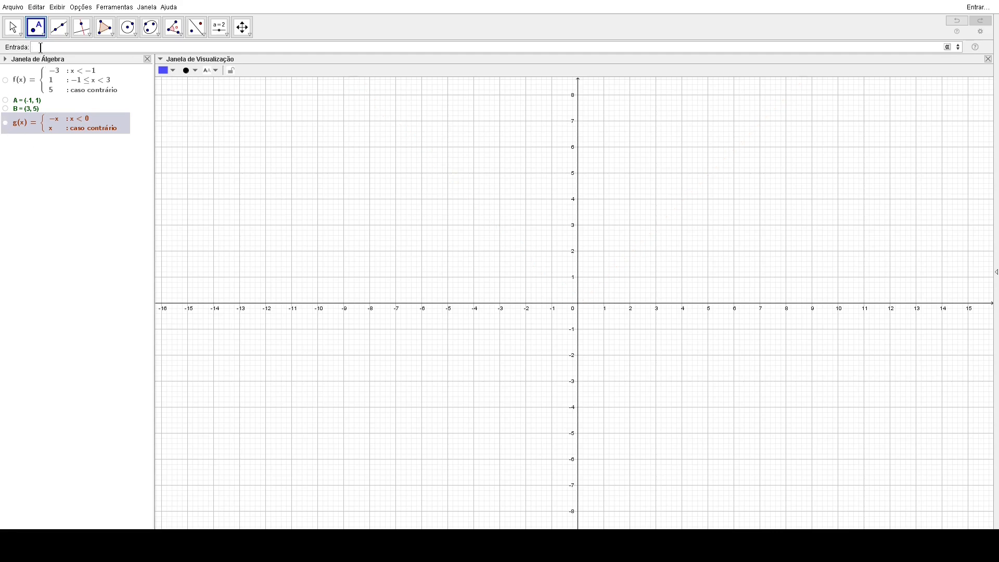
pyautogui.write('h(x)=SE')
pyautogui.press('Return')
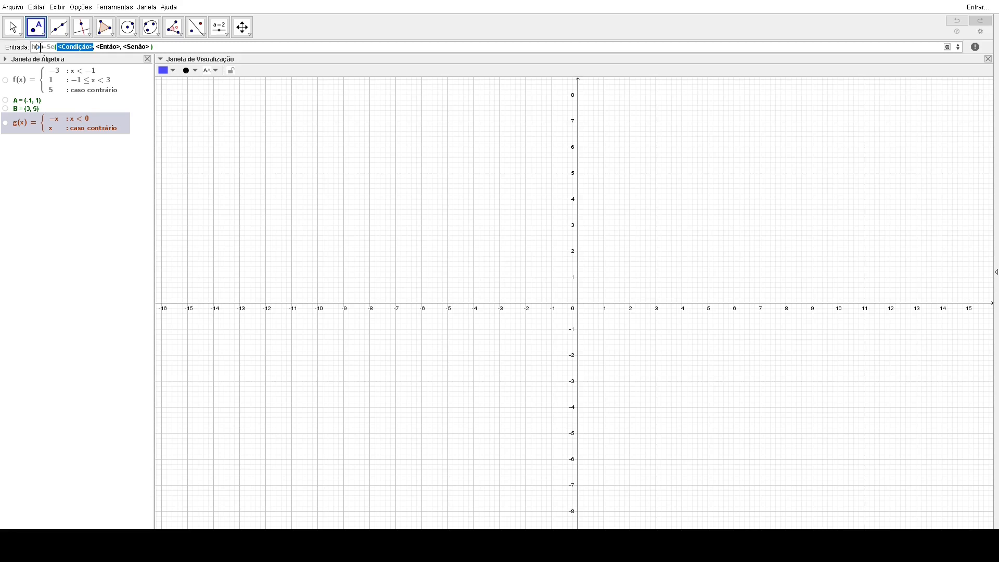
pyautogui.write('x')
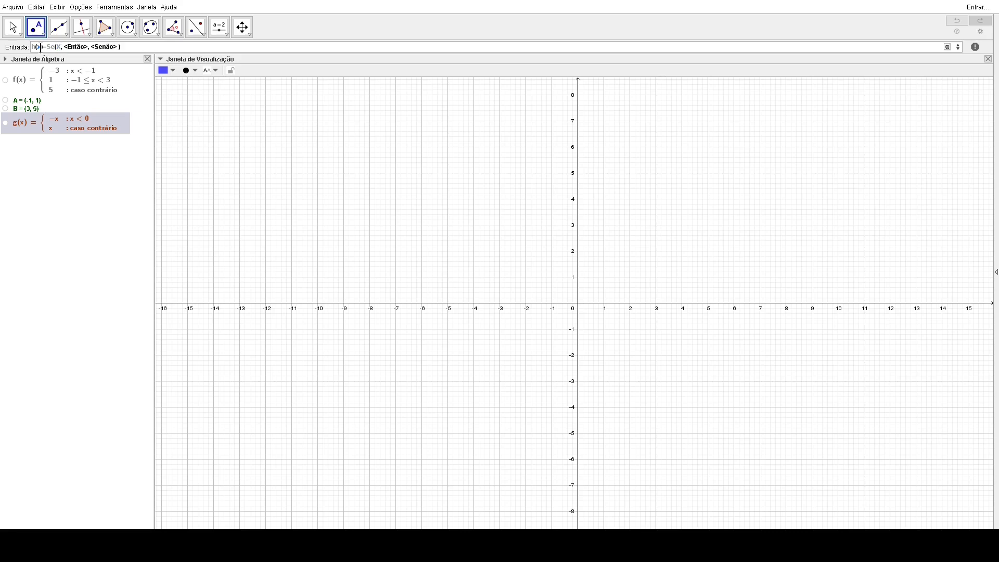
pyautogui.press('BackSpace')
pyautogui.write('x<-4')
pyautogui.press('Tab')
pyautogui.write('x+1')
pyautogui.press('Tab')
# Nest a three-argument Se in the else part of h(x), giving x^2+2x-3 for -4≤x<2.
pyautogui.write('SE')
pyautogui.press('Return')
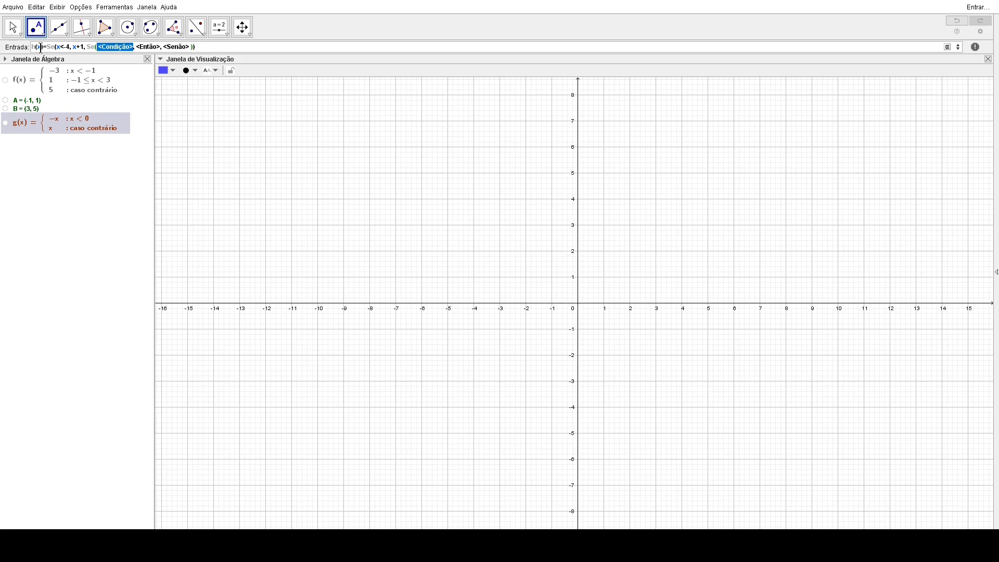
pyautogui.write('-4')
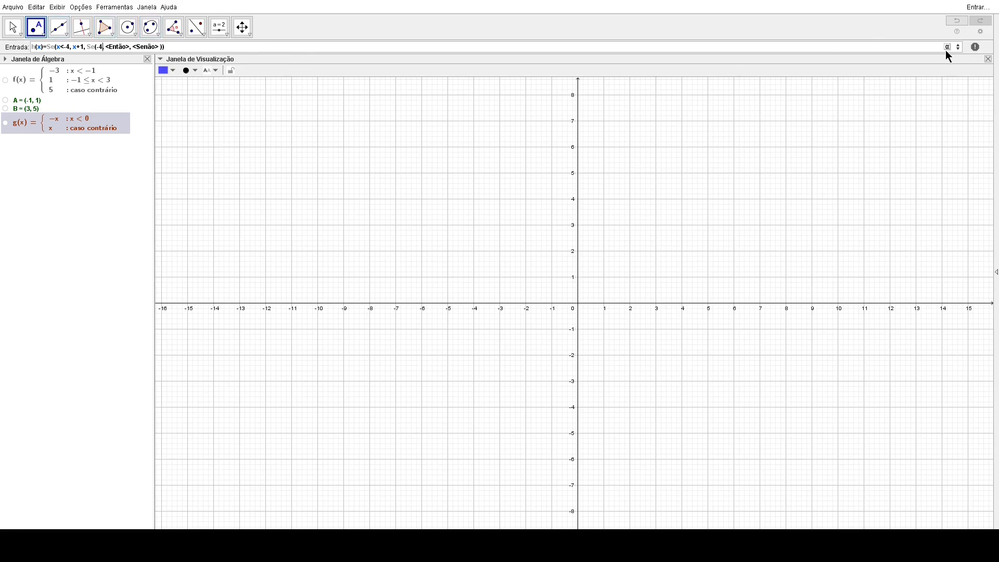
pyautogui.write('<=')
pyautogui.write('x')
pyautogui.write('<')
pyautogui.write('2')
pyautogui.press('Tab')
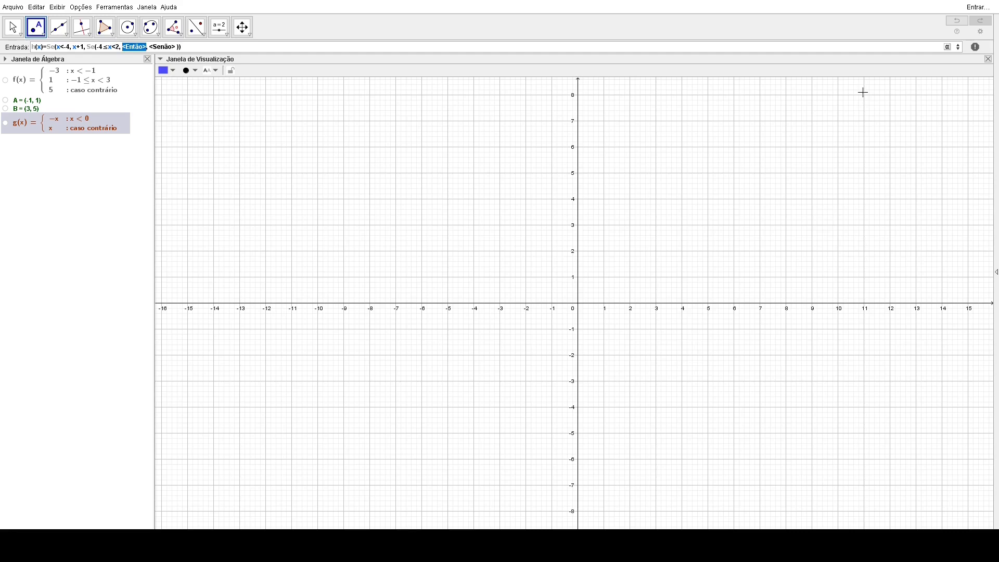
pyautogui.write('x')
pyautogui.write('^2+2x-3')
pyautogui.press('Tab')
# Nest a two-argument Se in the last part of h(x), giving -3x+6 for x≥2.
pyautogui.write('SE')
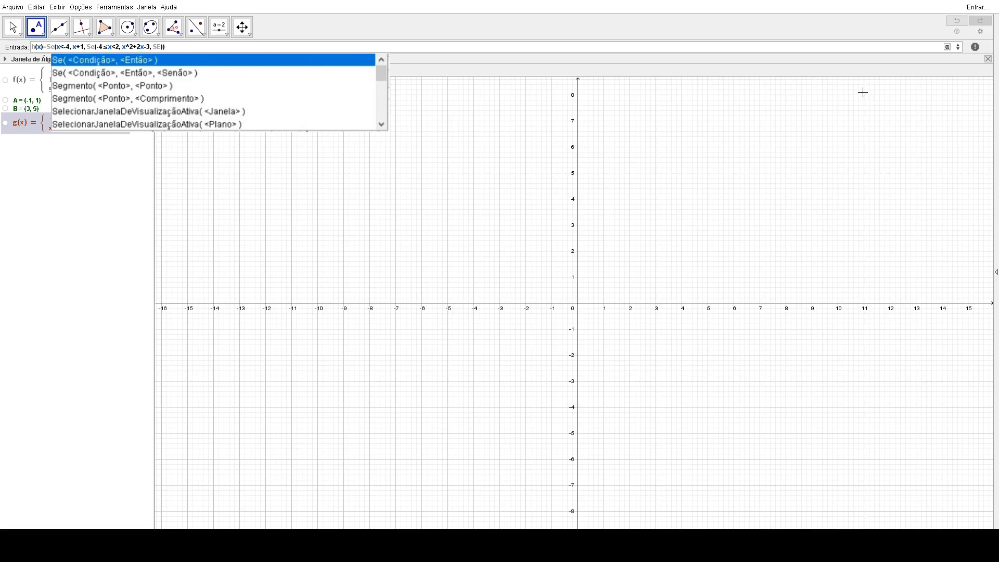
pyautogui.press('Return')
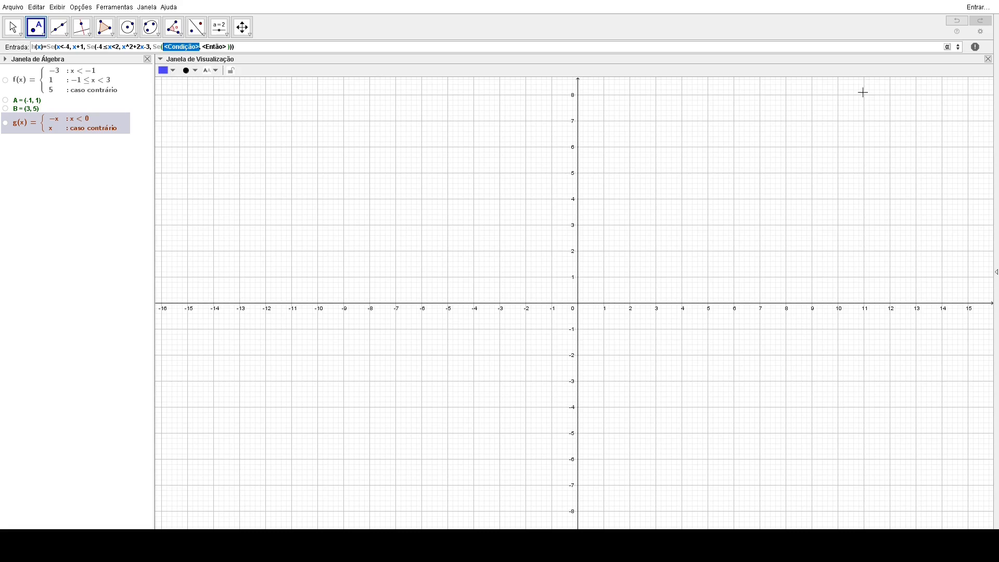
pyautogui.write('x')
pyautogui.click(949, 46)
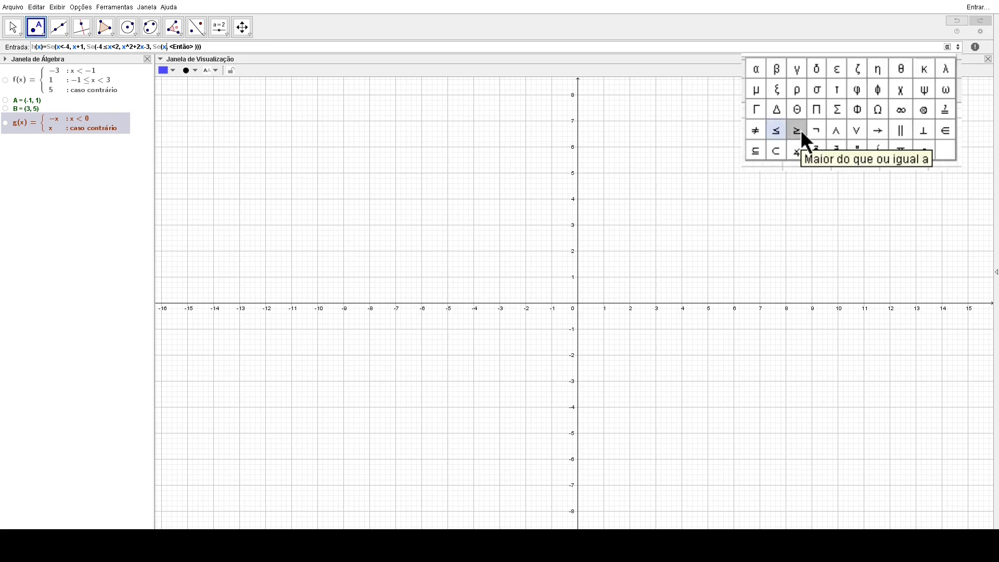
pyautogui.click(800, 130)
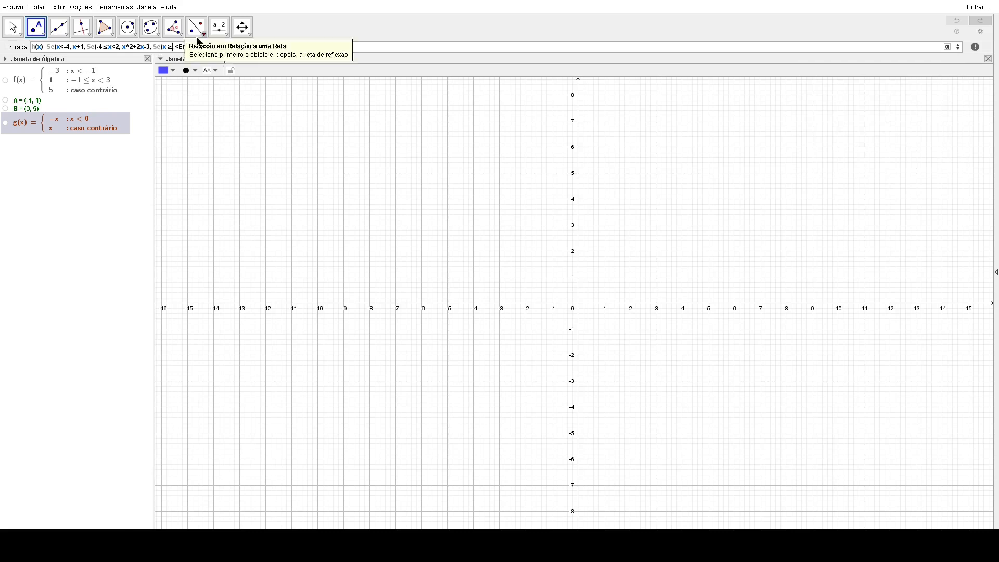
pyautogui.write('2')
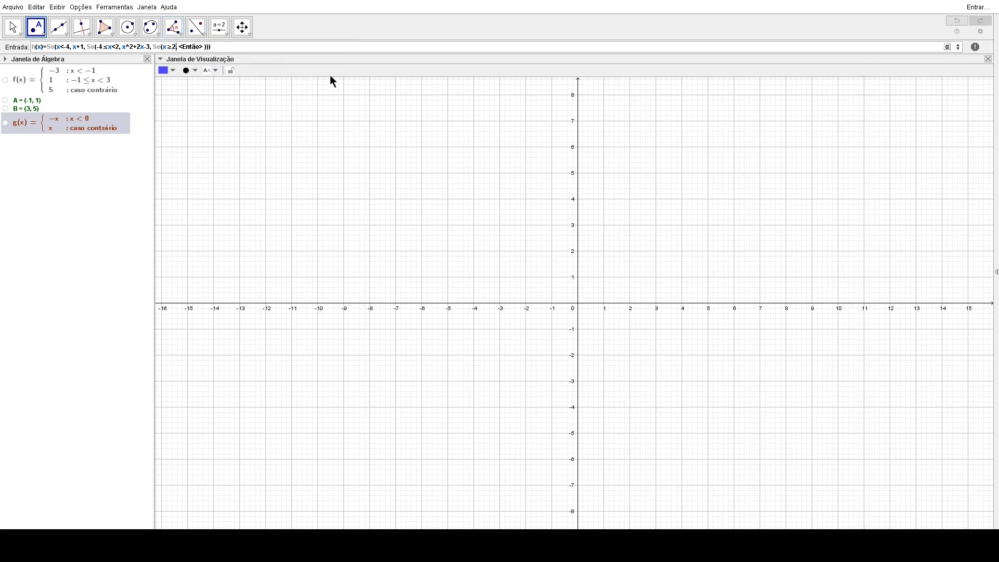
pyautogui.write(', -3x+6')
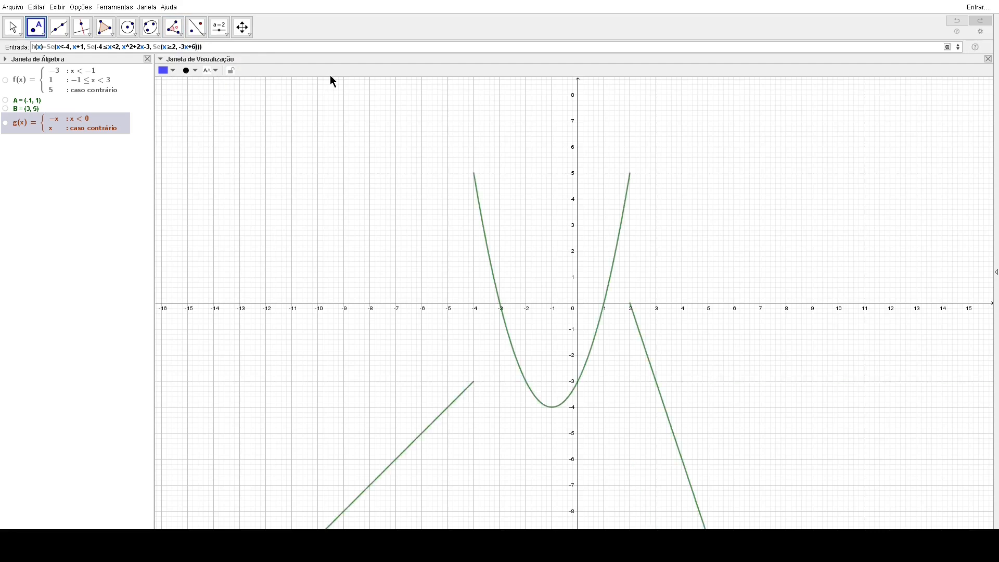
# Create h(x) and mark the closed endpoint of its parabola piece at (-4, 5) with an unlabelled point.
pyautogui.press('Return')
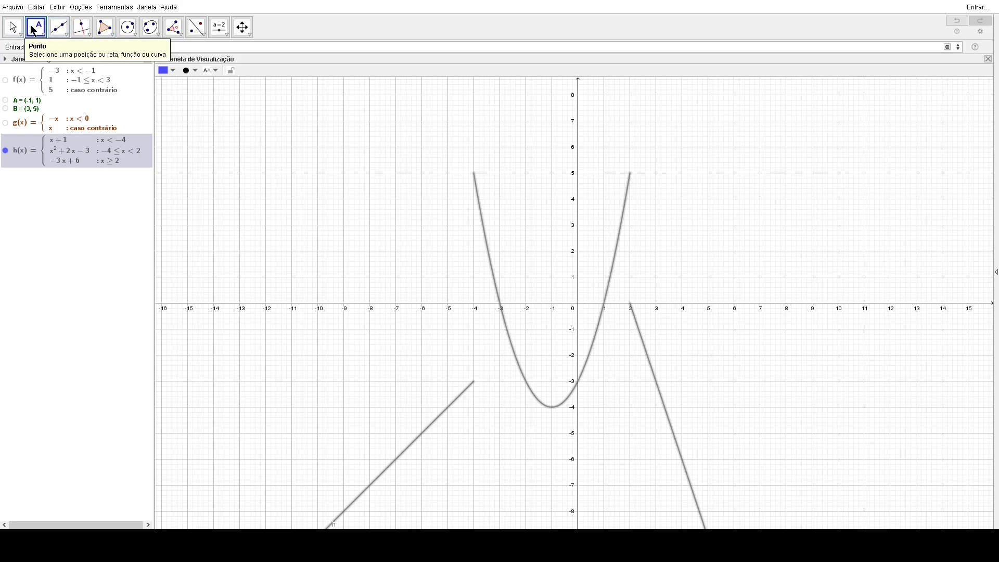
pyautogui.click(476, 388)
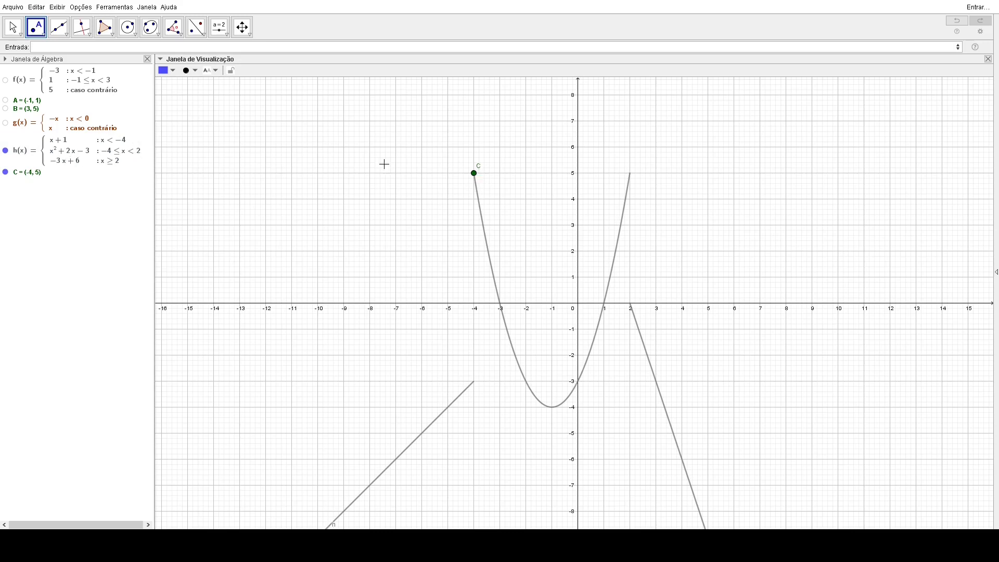
pyautogui.click(481, 175)
pyautogui.rightClick(481, 175)
pyautogui.click(506, 238)
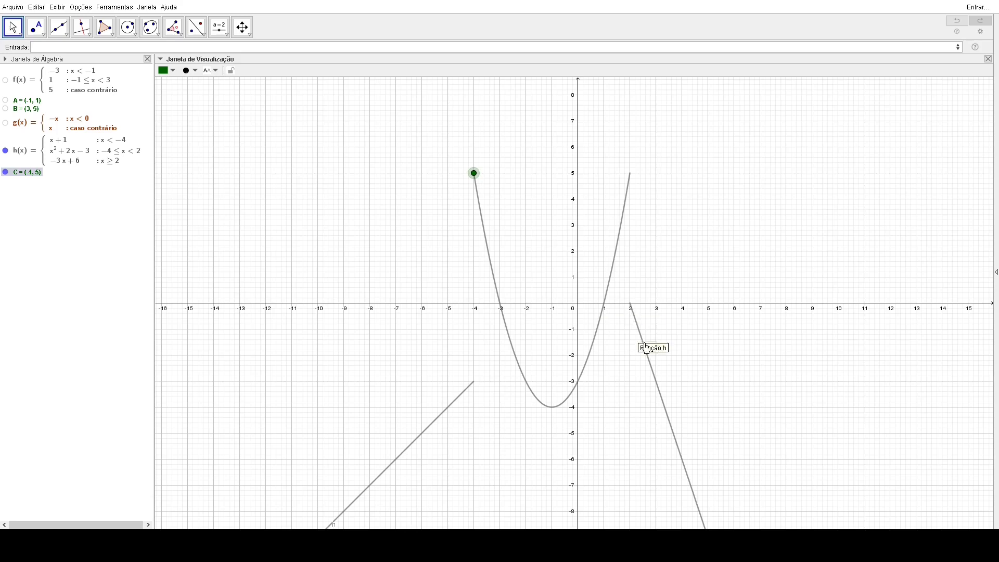
# Mark the closed endpoint of h(x)'s last linear piece with a point at (2, 0) and hide its label.
pyautogui.click(632, 308)
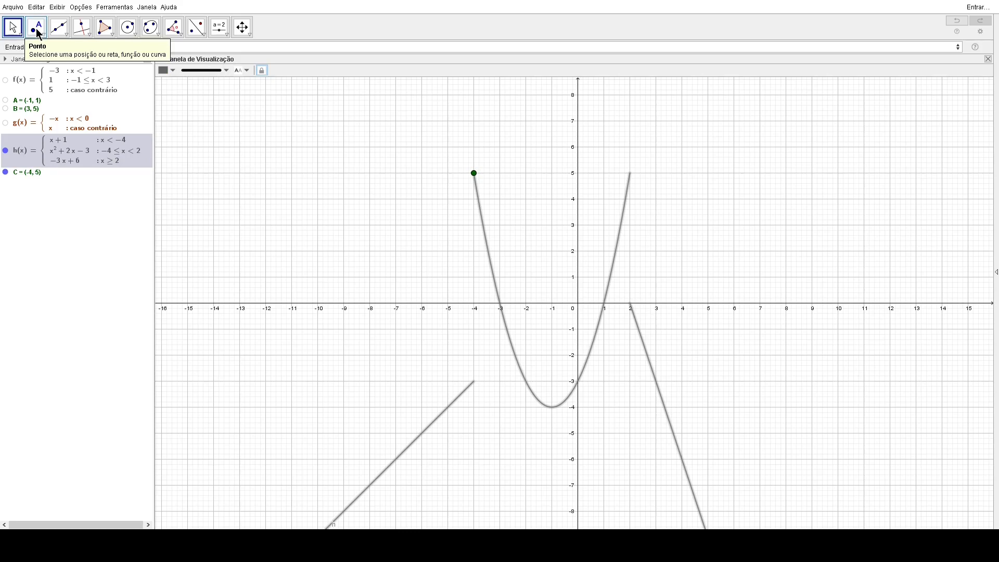
pyautogui.click(39, 34)
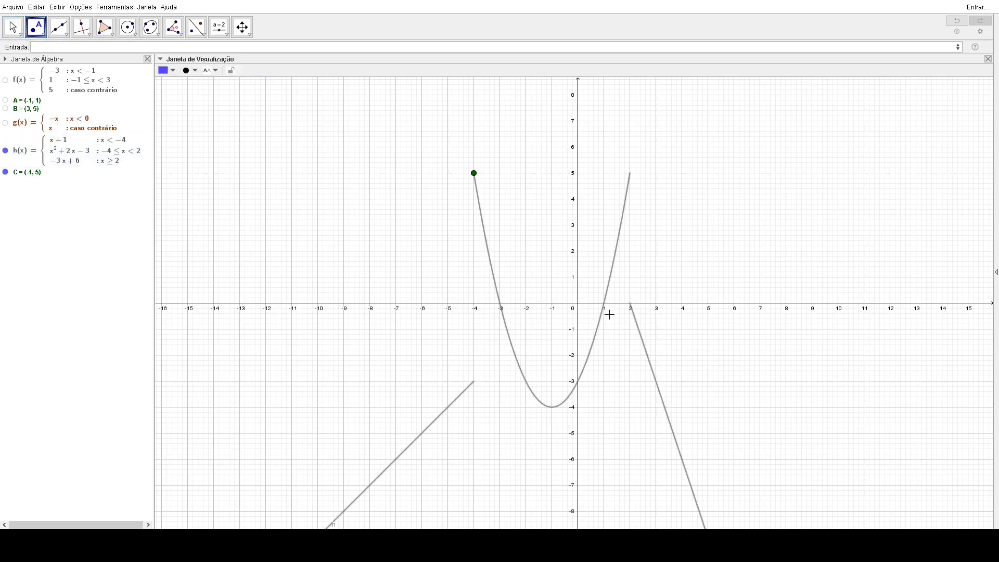
pyautogui.click(630, 304)
pyautogui.rightClick(636, 297)
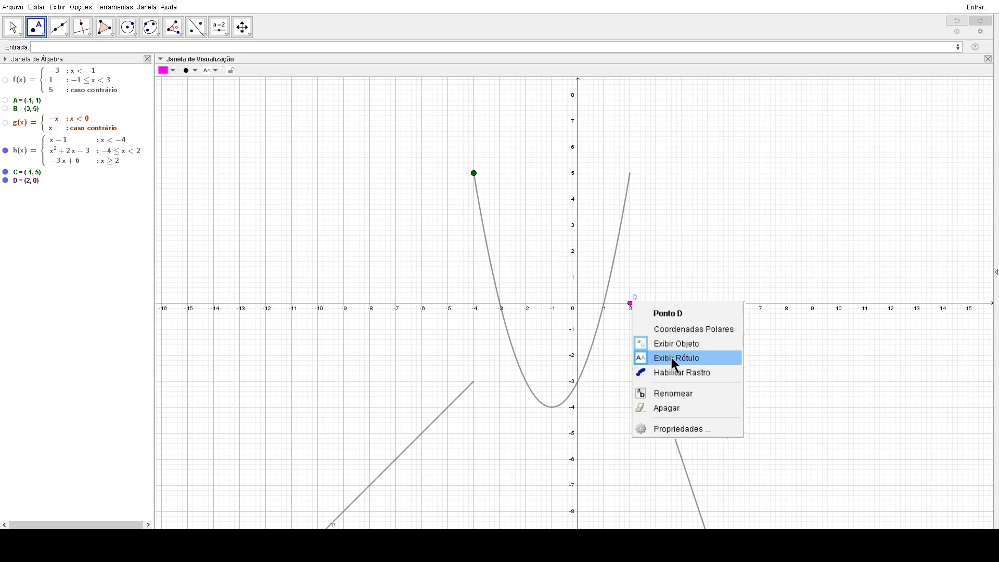
pyautogui.click(673, 359)
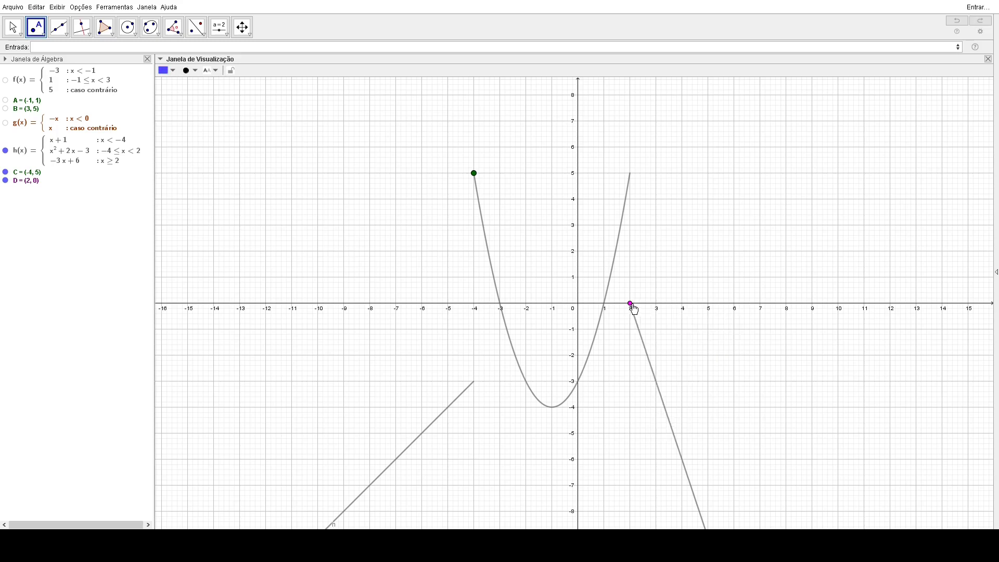
# Change the colour of the point at (2, 0) to dark green (Verde Escuro).
pyautogui.click(631, 304)
pyautogui.click(177, 71)
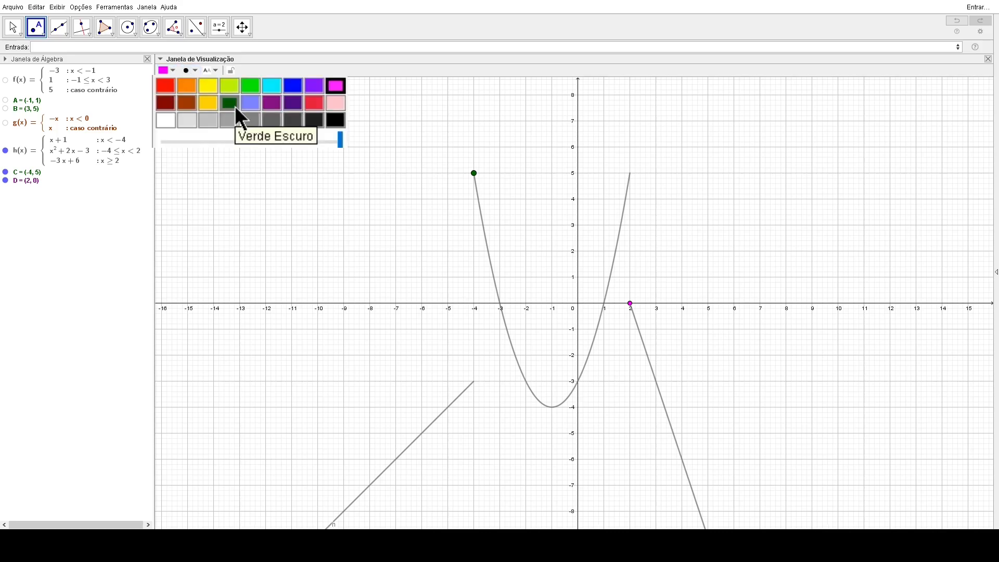
pyautogui.click(235, 107)
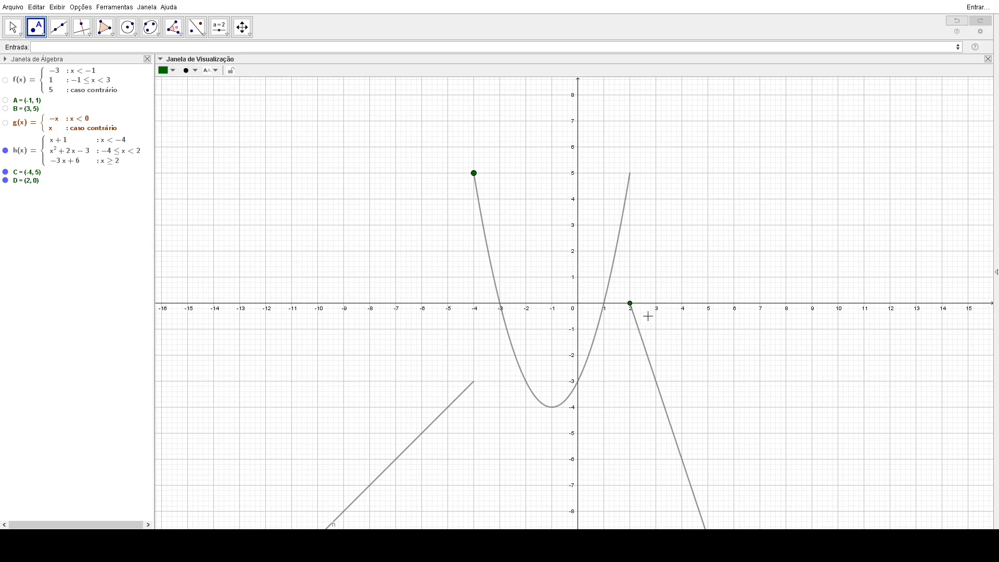